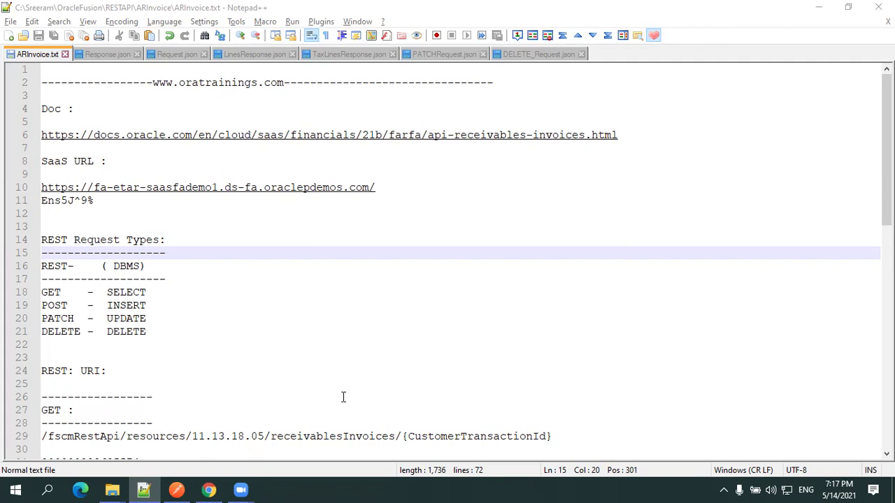
- In Chrome's Billing page, start a new transaction for US1 Business Unit
mouse_move(209, 489)
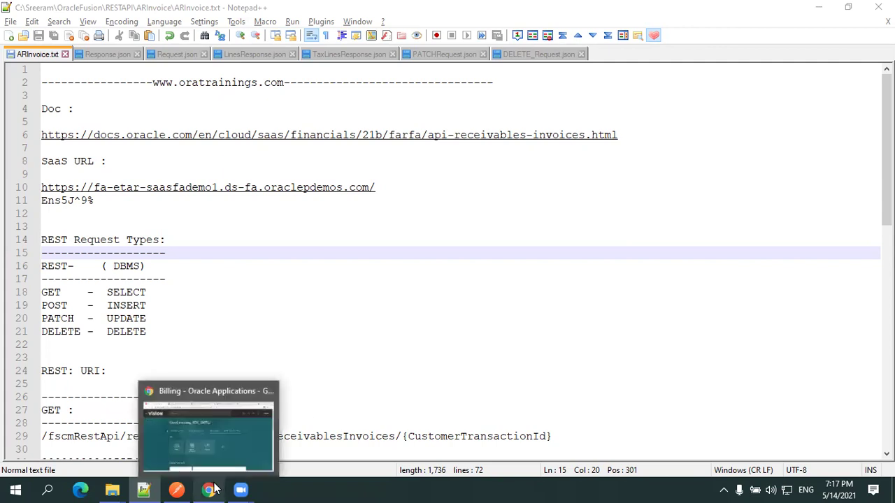
left_click(221, 452)
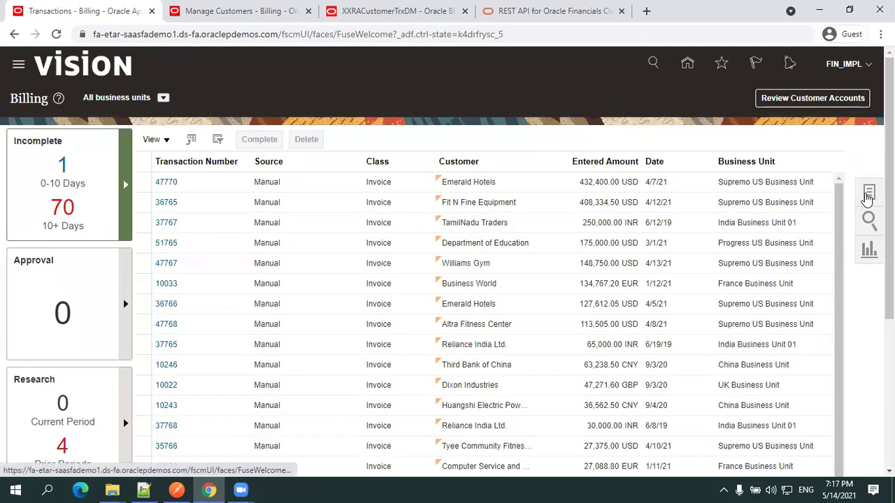
left_click(868, 192)
left_click(797, 108)
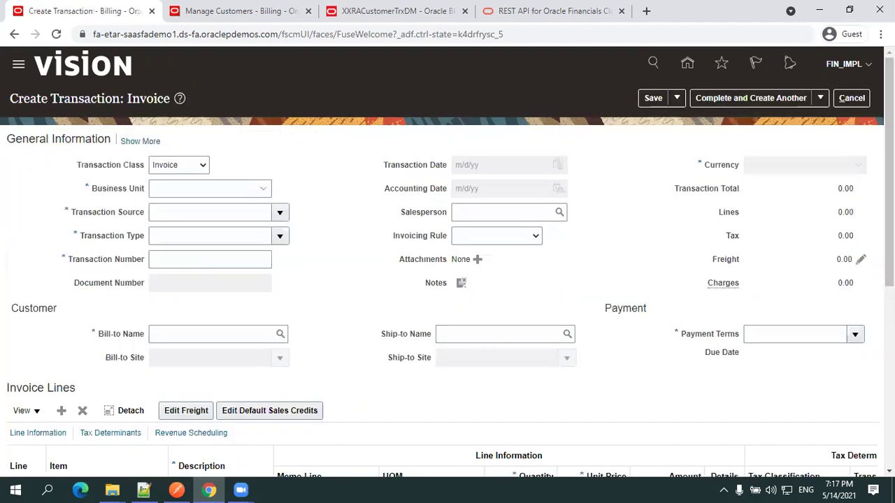
left_click(215, 187)
type("Us1")
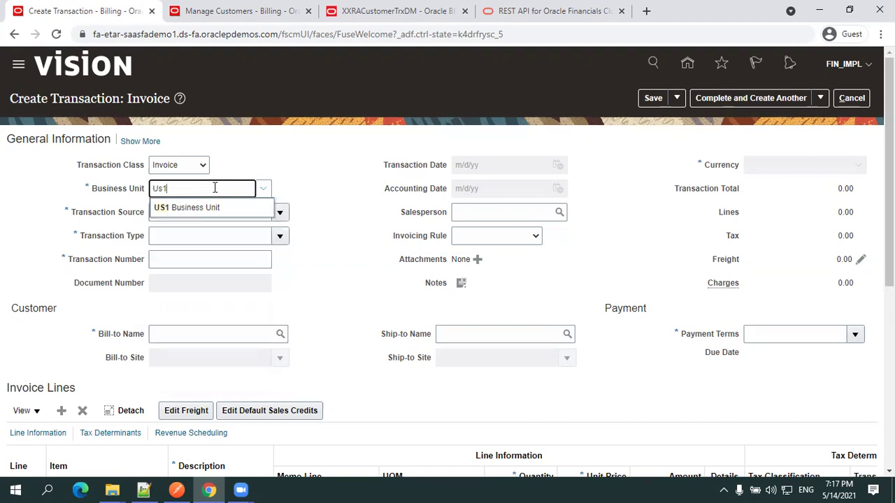
left_click(214, 206)
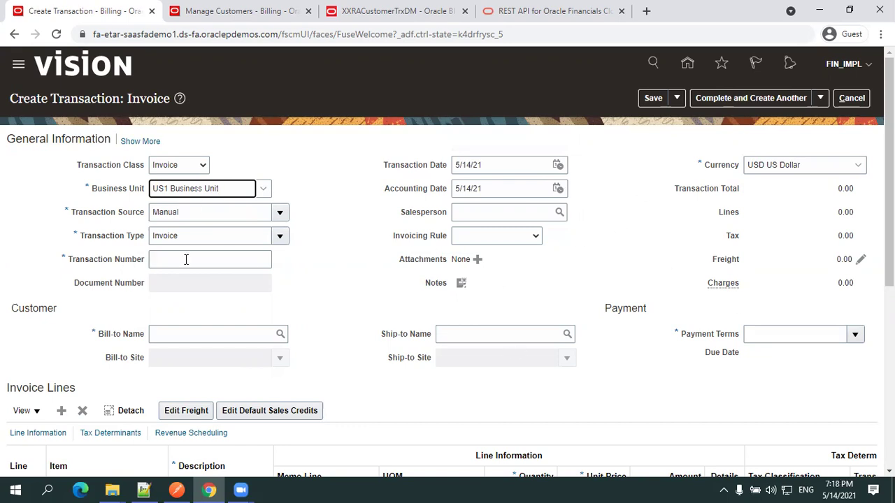
- Enter Business World as the Bill-to Name so its bill-to sites fill in
left_click(194, 335)
type("Business World")
left_click(336, 346)
scroll(337, 346, "down", 3)
scroll(336, 346, "up", 3)
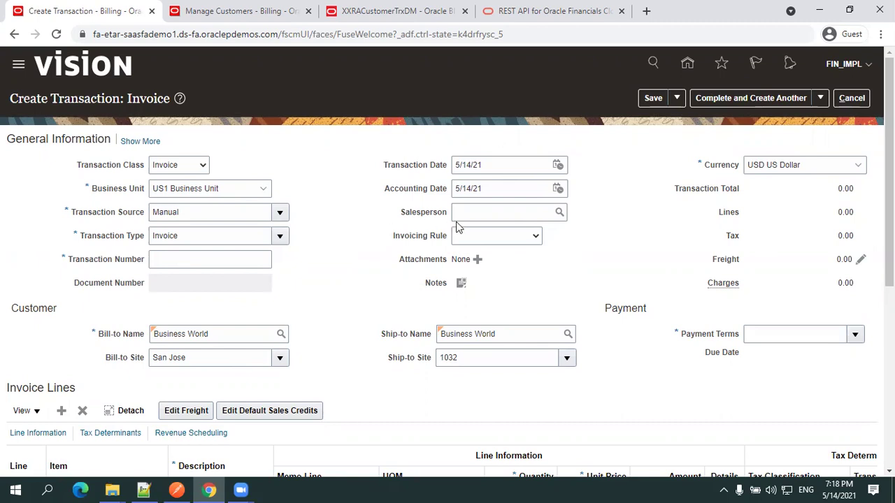
scroll(384, 268, "down", 2)
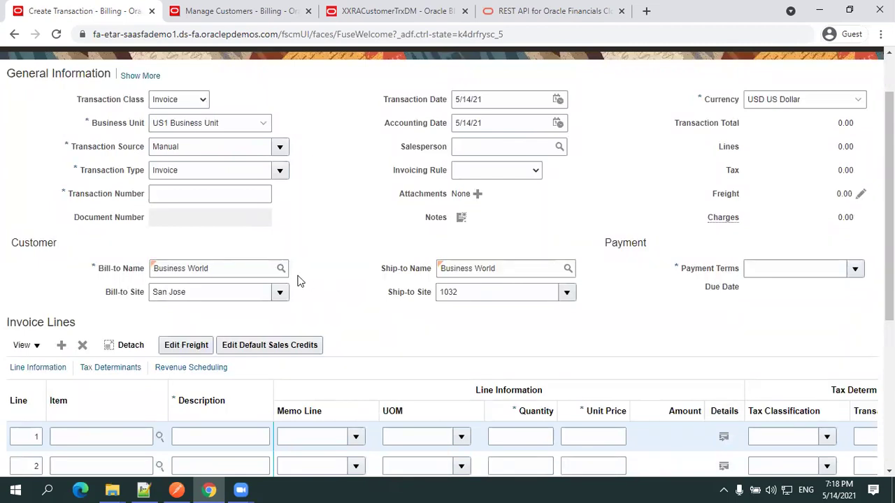
scroll(342, 291, "down", 6)
- Fill invoice line 1 with description 'Line Desc', unit Ea, quantity 1 and unit price 100
left_click(238, 248)
type("Line Desc")
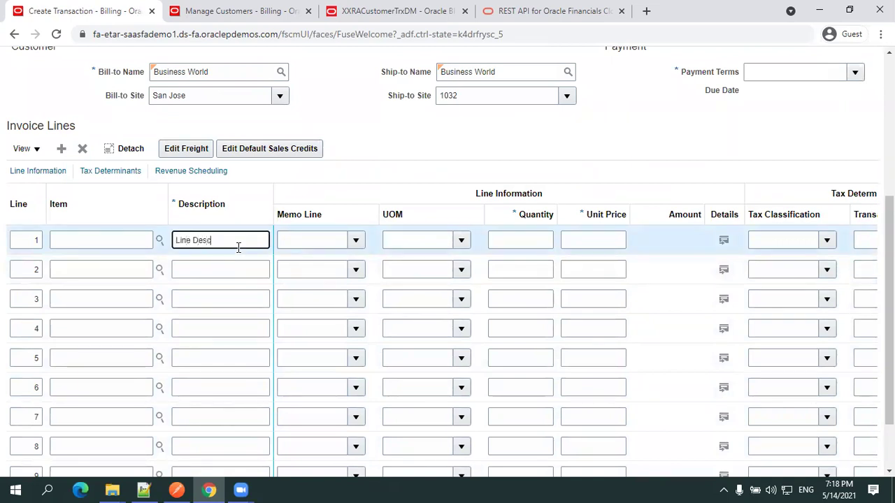
key("Tab")
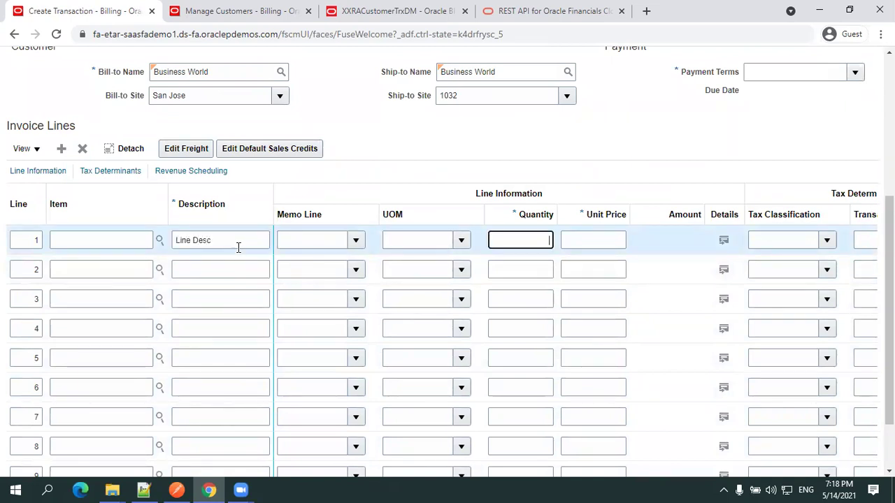
type("Eac")
key("BackSpace")
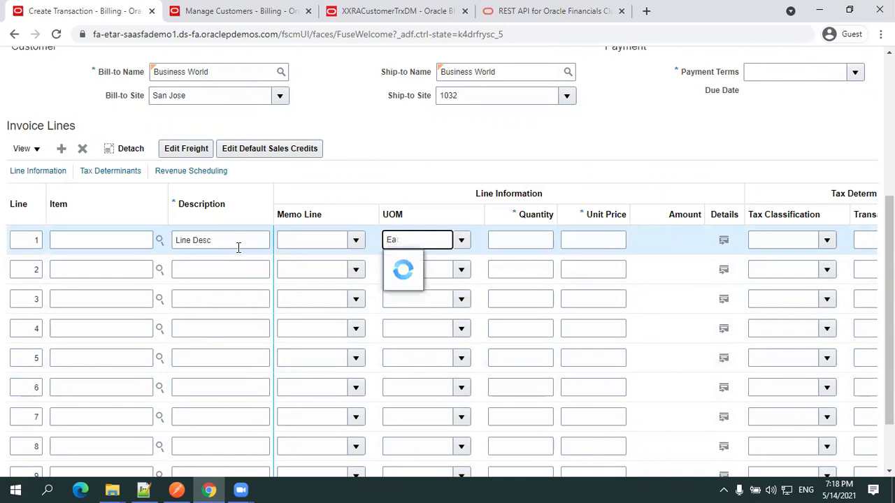
left_click(405, 260)
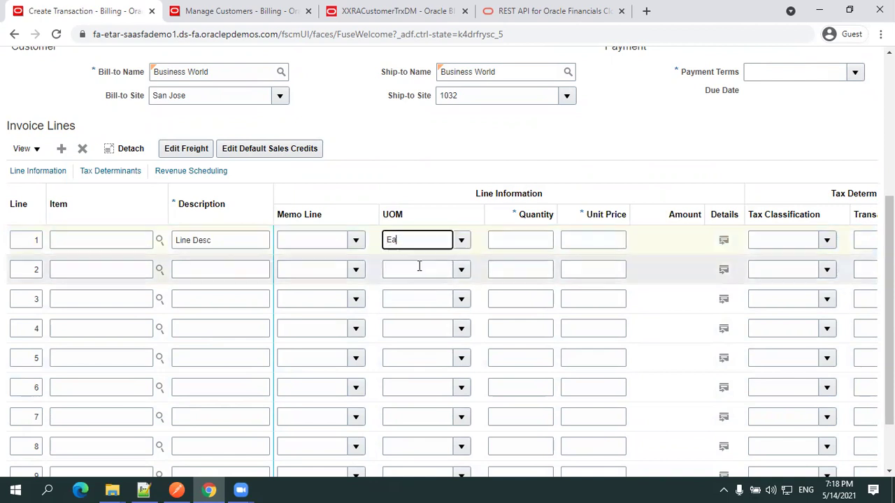
left_click(515, 240)
type("1")
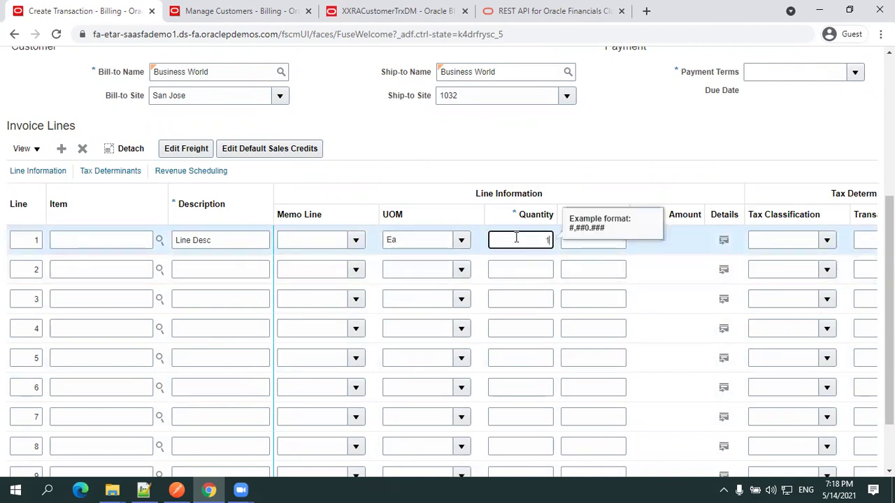
left_click(592, 240)
type("100")
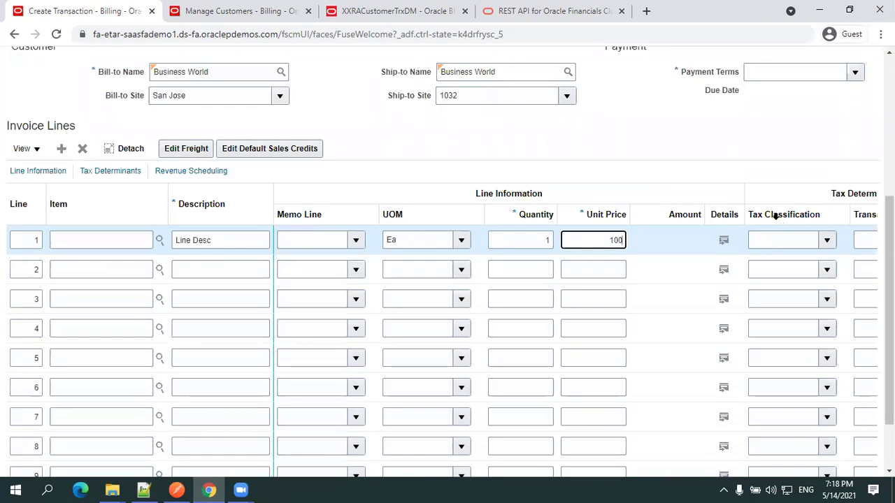
scroll(778, 221, "up", 3)
scroll(773, 359, "down", 2)
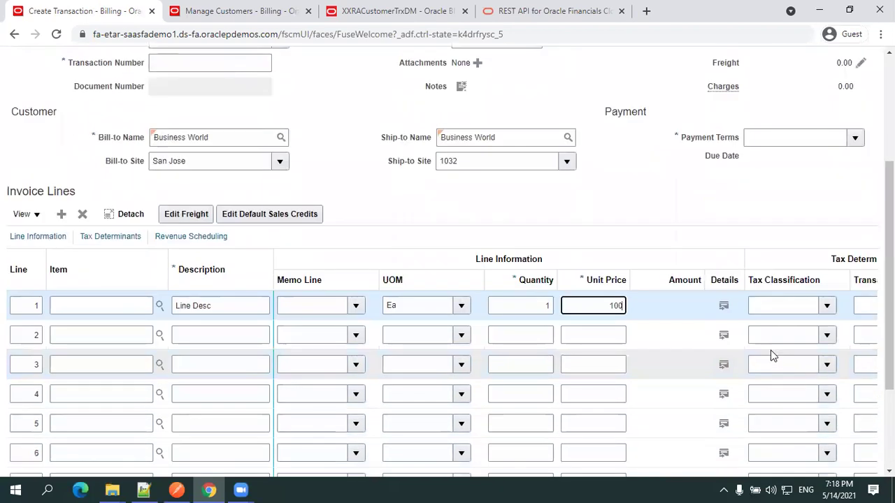
scroll(702, 156, "up", 3)
- Save the invoice, resolving the missing payment terms error by choosing 30 Net
left_click(652, 98)
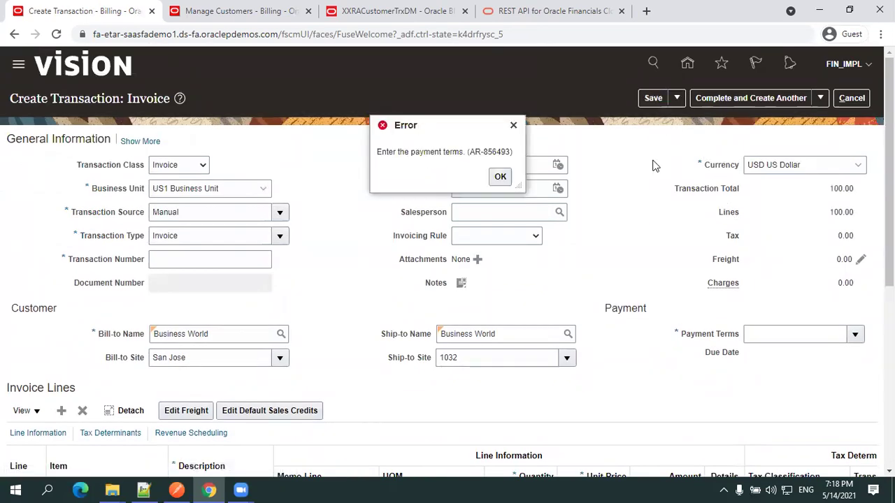
left_click(501, 178)
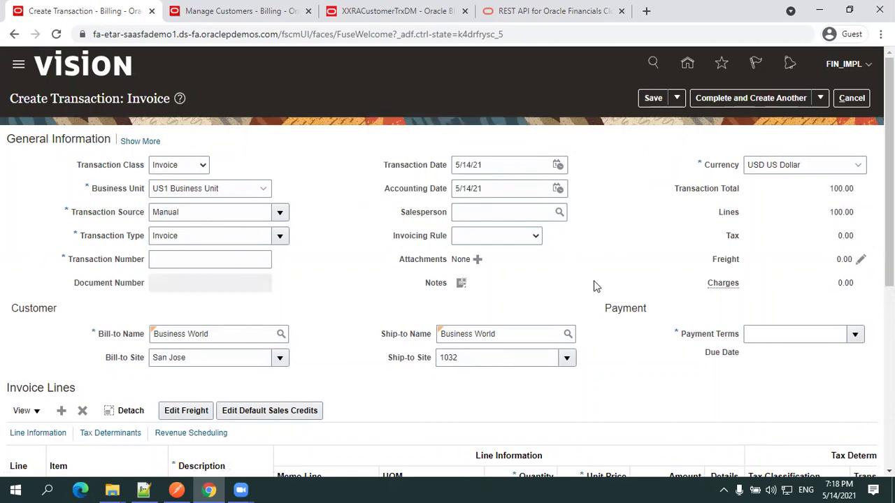
left_click(817, 331)
type("30 N")
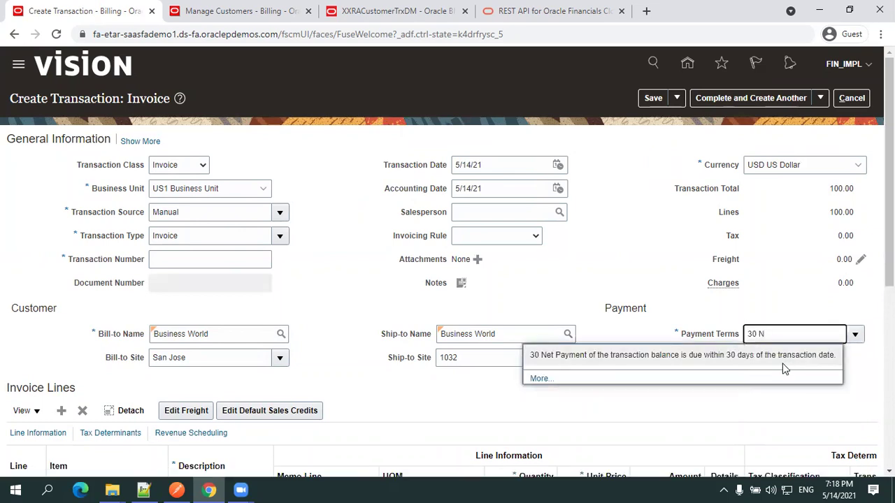
left_click(783, 366)
left_click(653, 99)
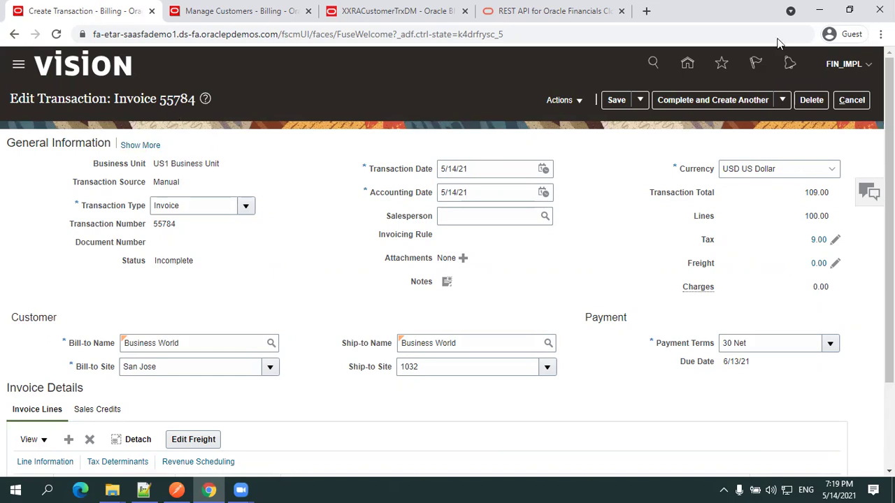
- Show the Receivables Invoices REST Endpoints overview listing its POST and DELETE operations
left_click(542, 11)
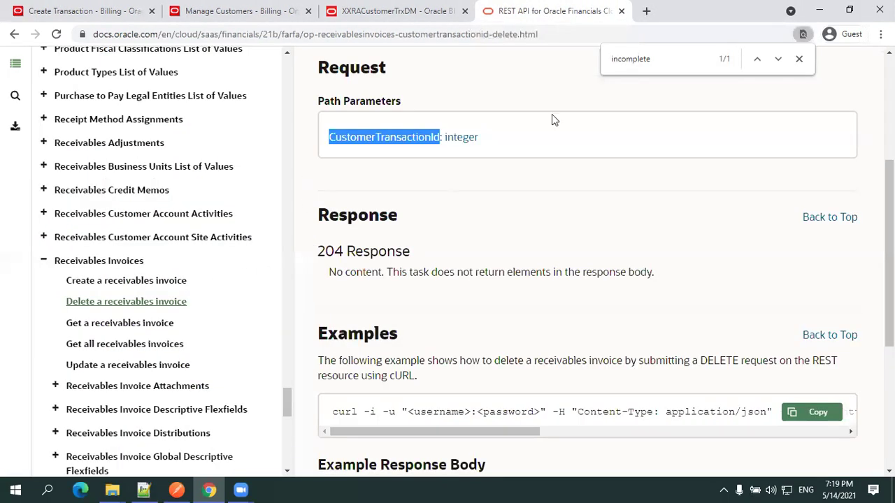
left_click(131, 265)
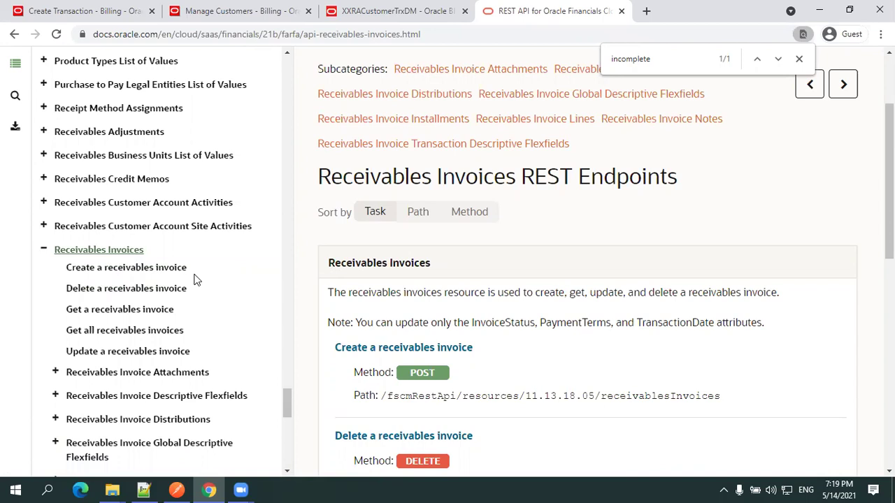
scroll(196, 279, "down", 2)
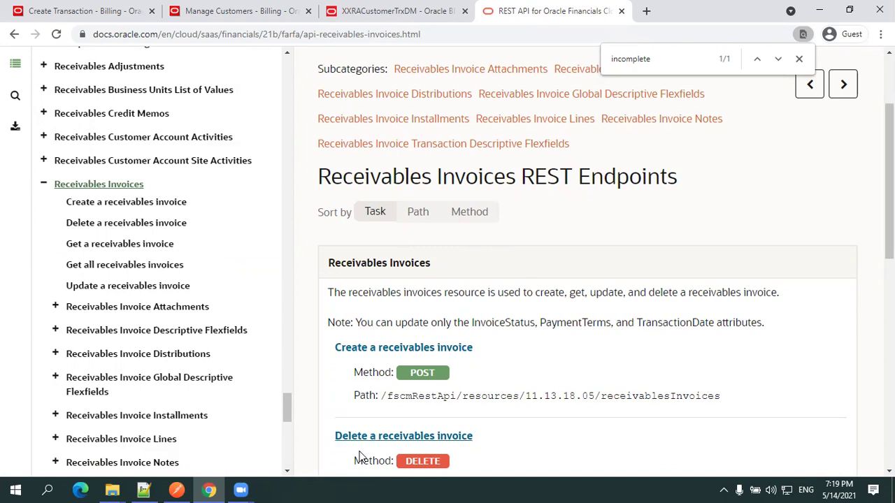
- Return to the ARInvoice.txt notes and mark GET in the request types table on line 18
left_click(143, 489)
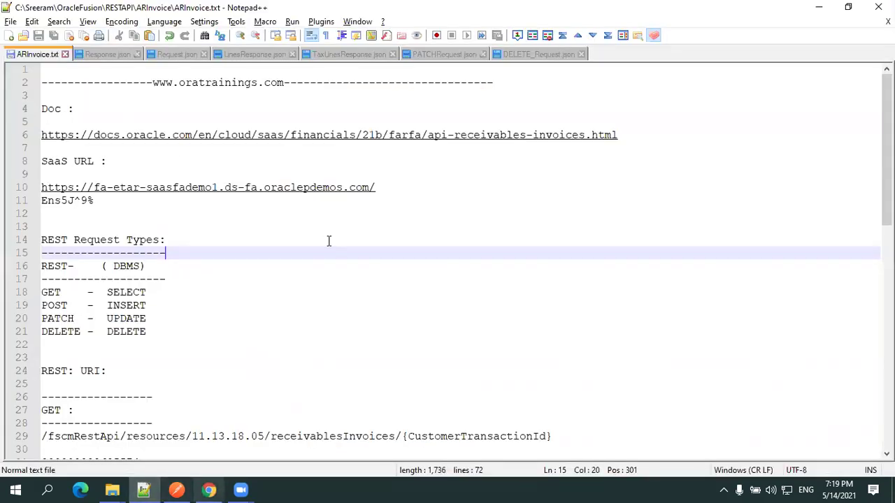
scroll(322, 244, "down", 3)
scroll(270, 266, "up", 1)
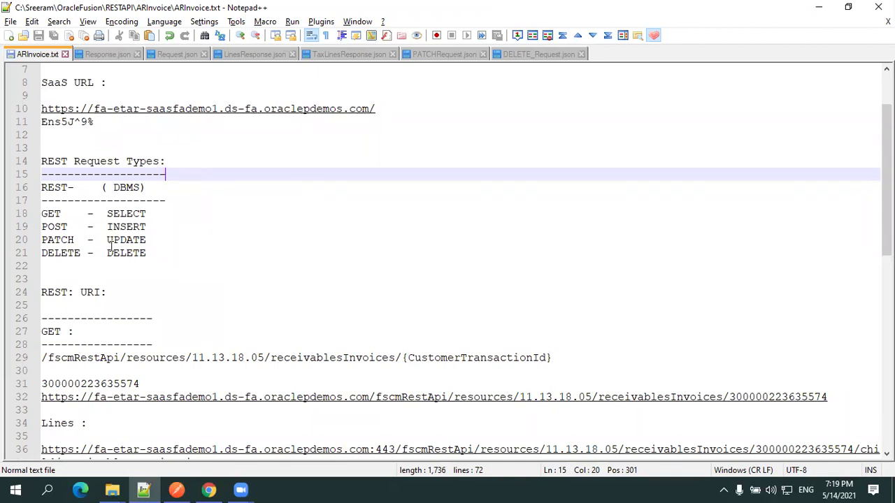
double_click(50, 214)
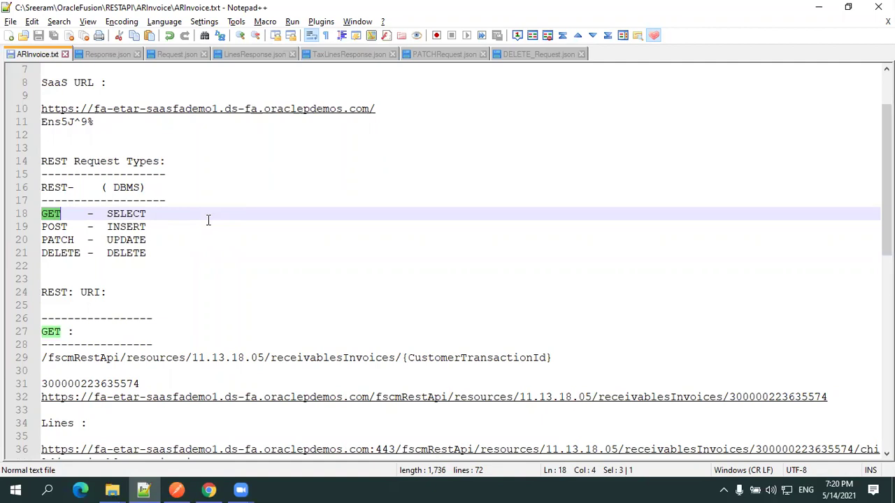
- Find and select the receivablesInvoices/{CustomerTransactionId} path on the Get a receivables invoice page, then return to ARInvoice.txt
key("alt+Tab")
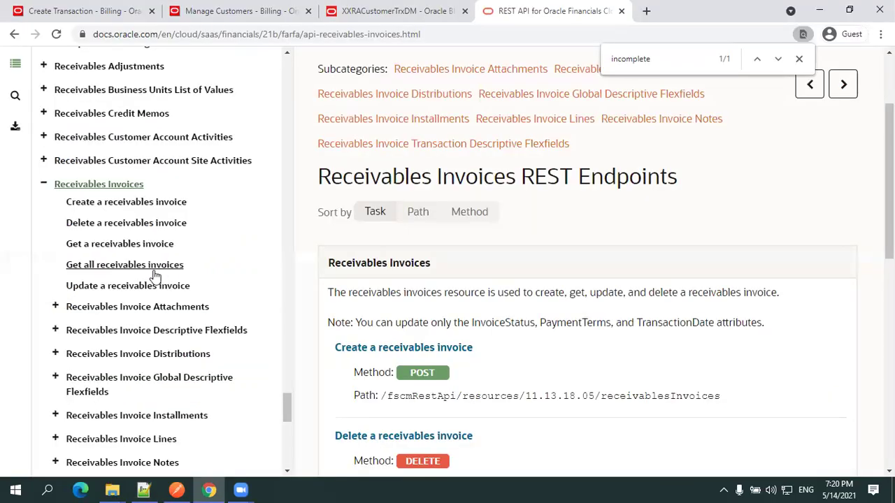
left_click(117, 265)
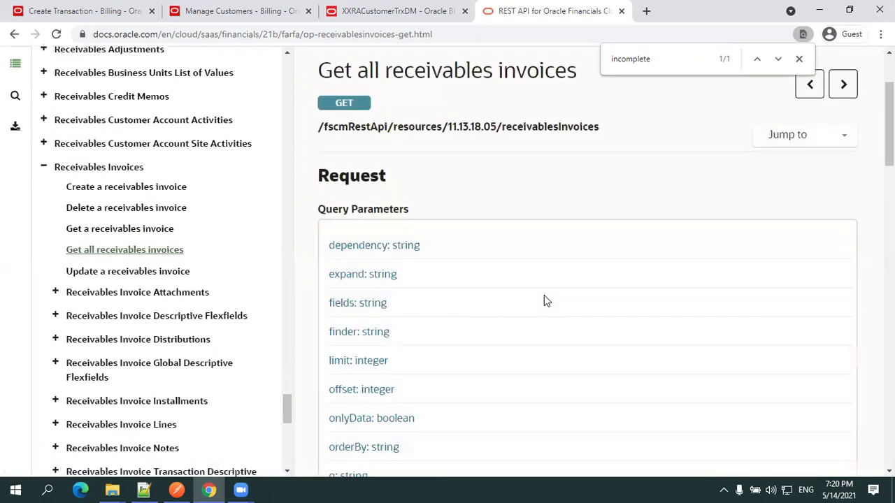
left_click(161, 229)
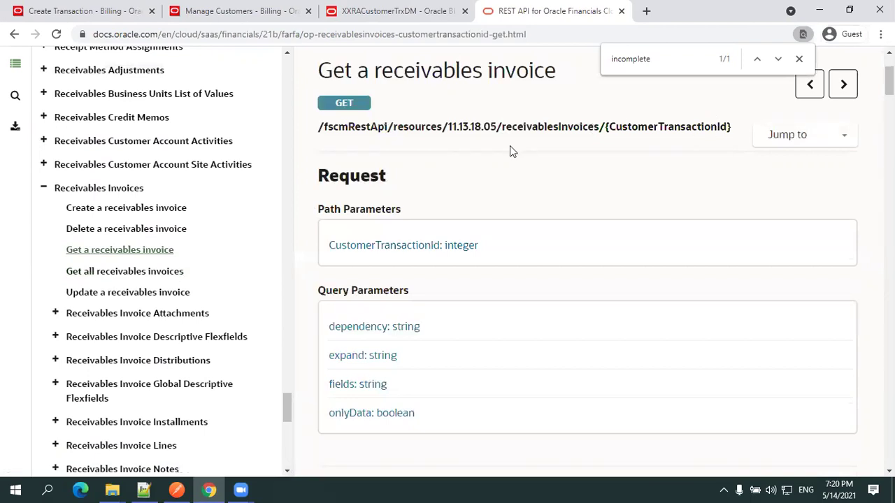
left_click_drag(313, 128, 599, 120)
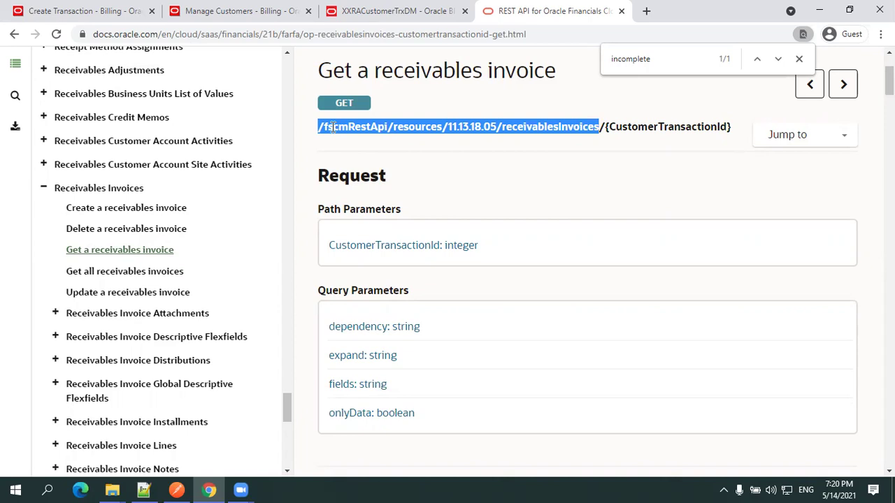
left_click(143, 489)
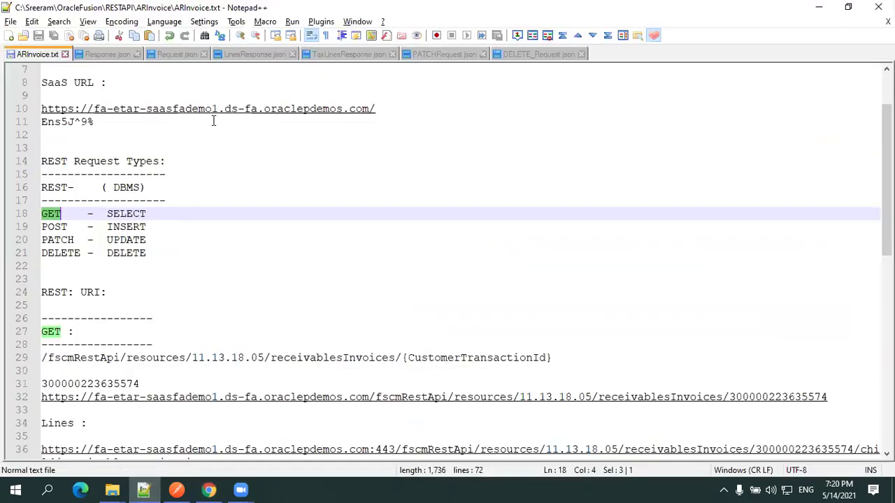
left_click(390, 108)
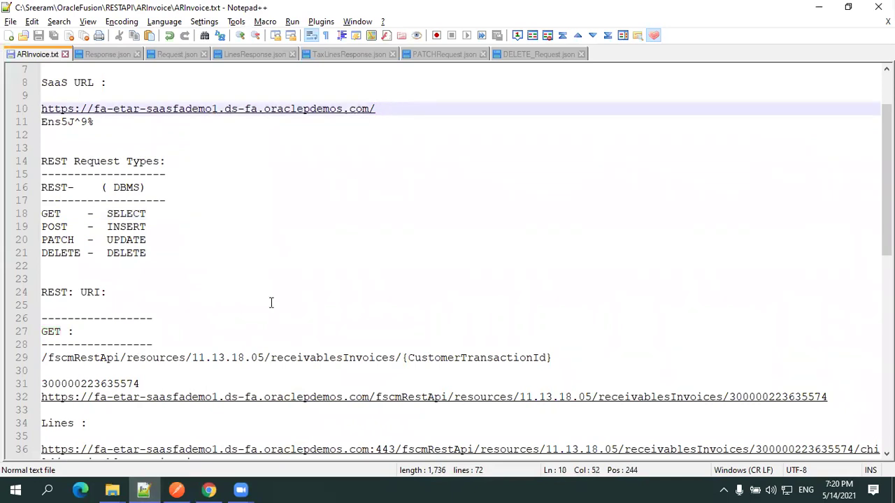
scroll(349, 325, "down", 1)
left_click(559, 316)
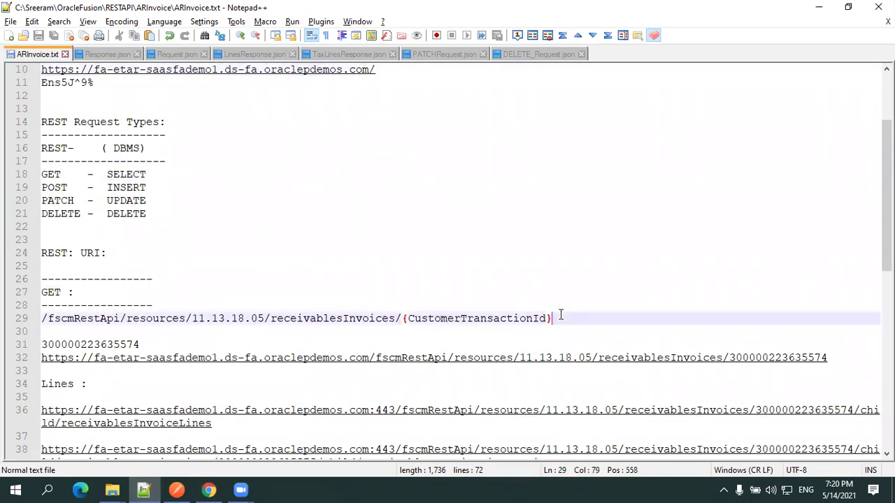
scroll(546, 324, "down", 1)
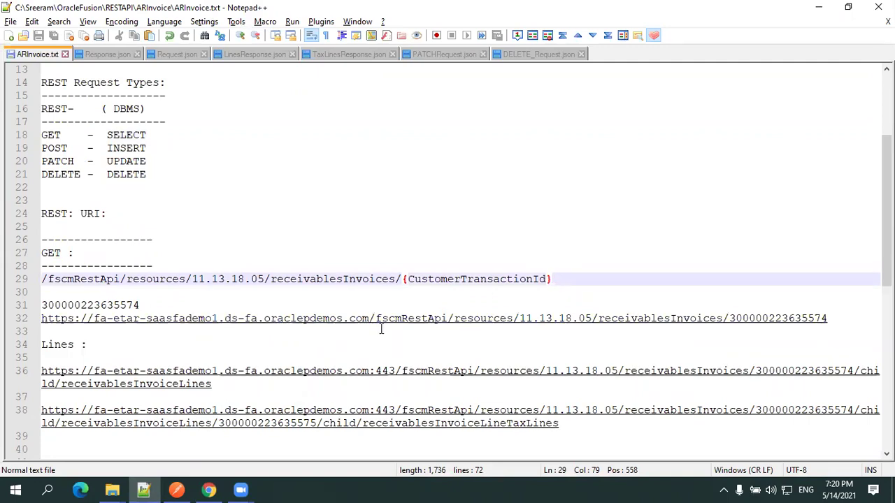
left_click_drag(376, 323, 42, 326)
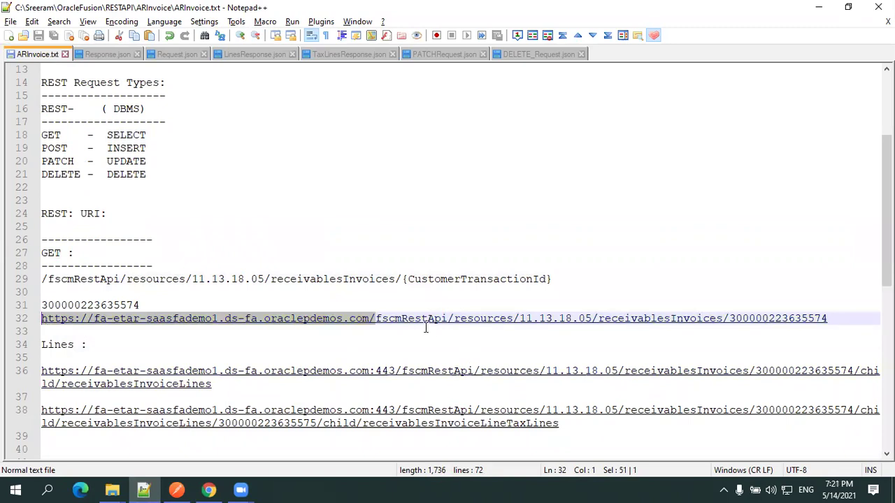
scroll(564, 332, "down", 1)
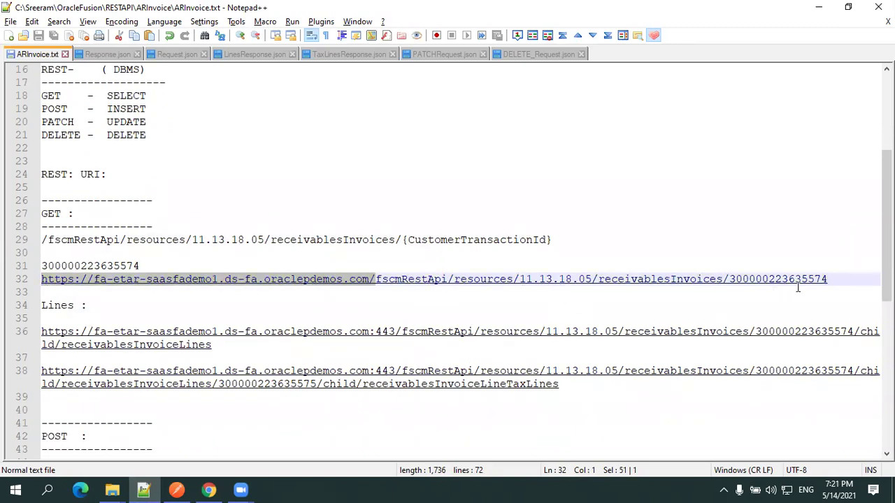
left_click(844, 274)
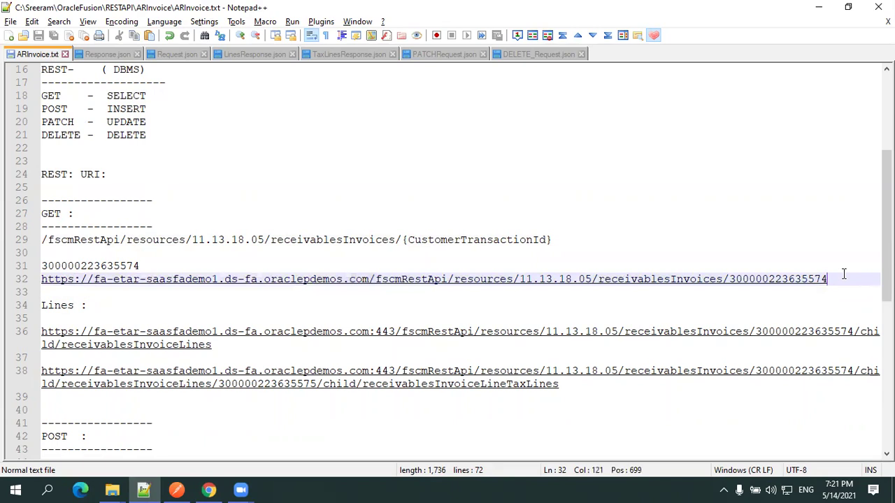